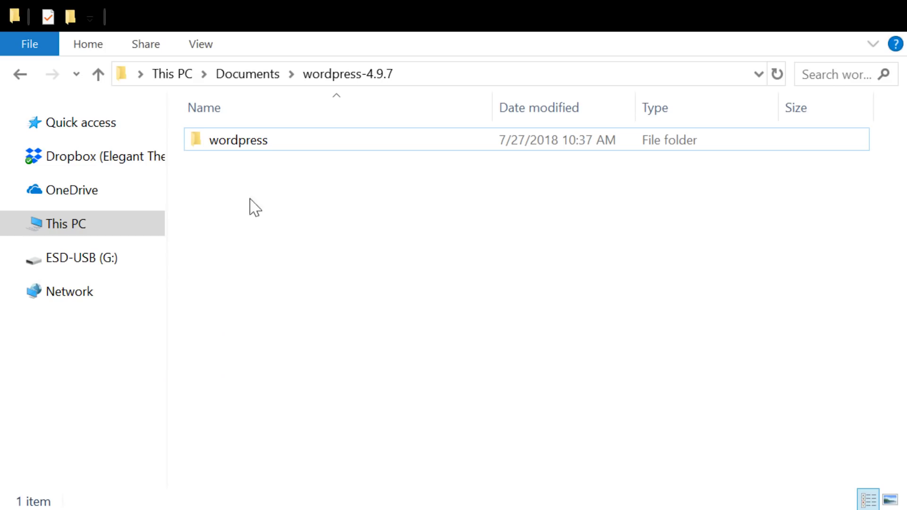
- Open the wordpress folder inside wordpress-4.9.7 and select all of its files and folders
{"action": "double_click", "coordinate": [238, 150]}
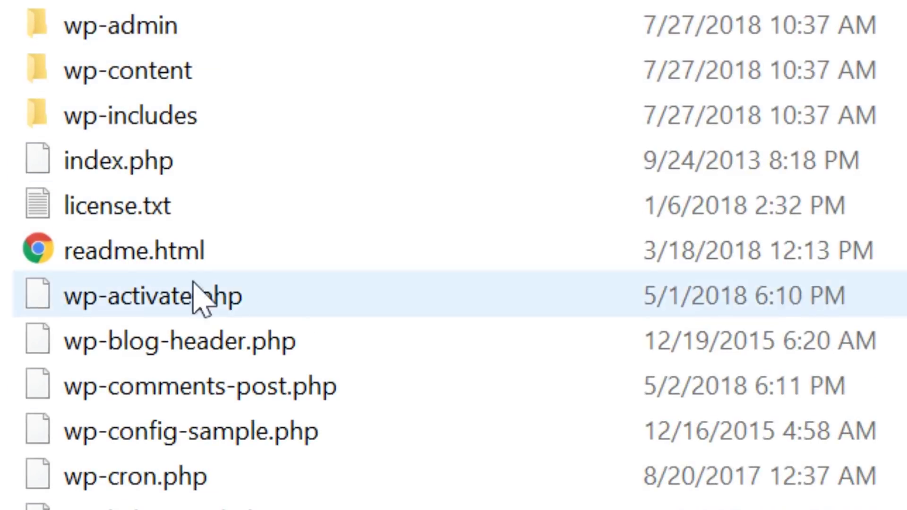
{"action": "left_click", "coordinate": [420, 248]}
{"action": "key", "text": "ctrl+a"}
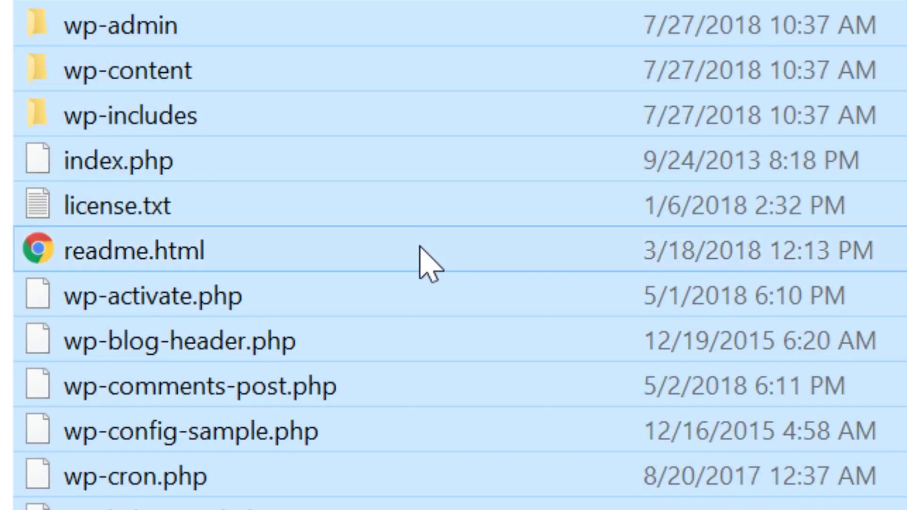
{"action": "scroll", "coordinate": [418, 290], "scroll_direction": "down", "scroll_amount": 1}
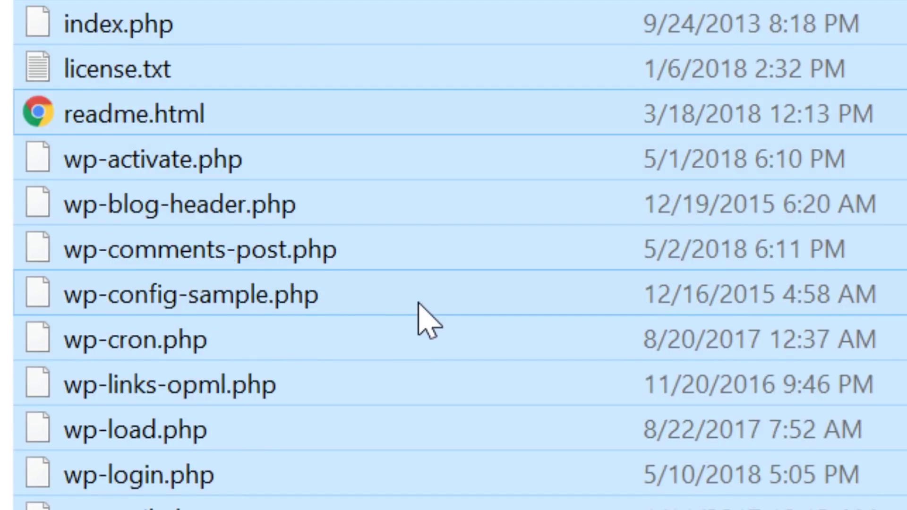
{"action": "scroll", "coordinate": [419, 307], "scroll_direction": "up", "scroll_amount": 1}
{"action": "scroll", "coordinate": [417, 311], "scroll_direction": "down", "scroll_amount": 1}
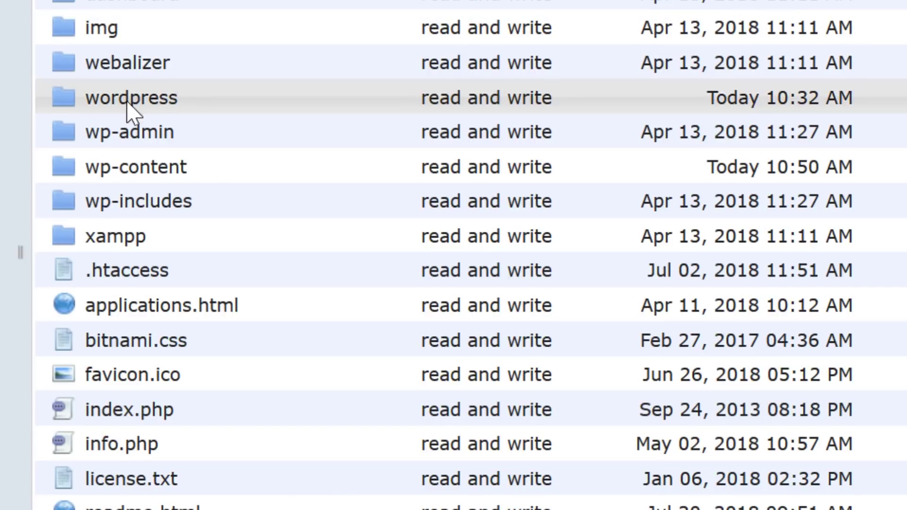
- Select the wordpress folder in the website's file manager
{"action": "left_click", "coordinate": [128, 114]}
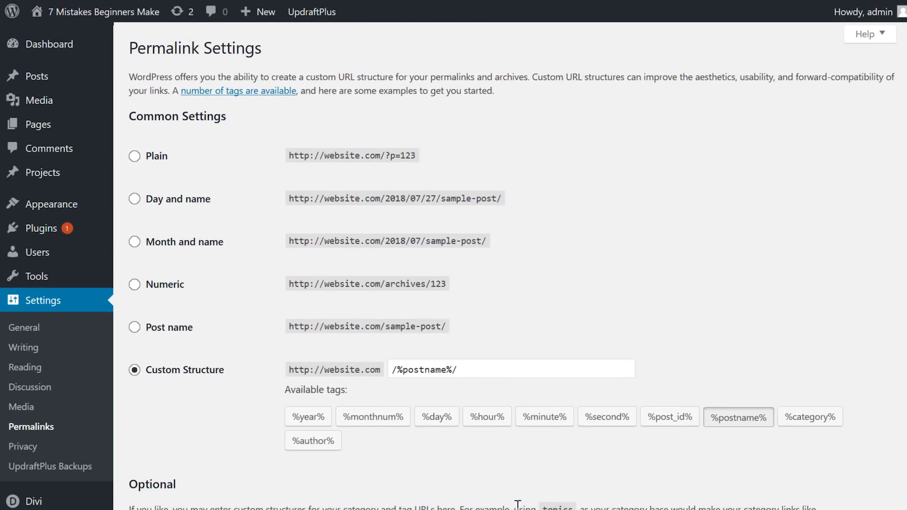
- Set the custom permalink structure to /%year%/%monthnum%/%day%/%postname%/
{"action": "left_click_drag", "start_coordinate": [472, 367], "coordinate": [381, 373]}
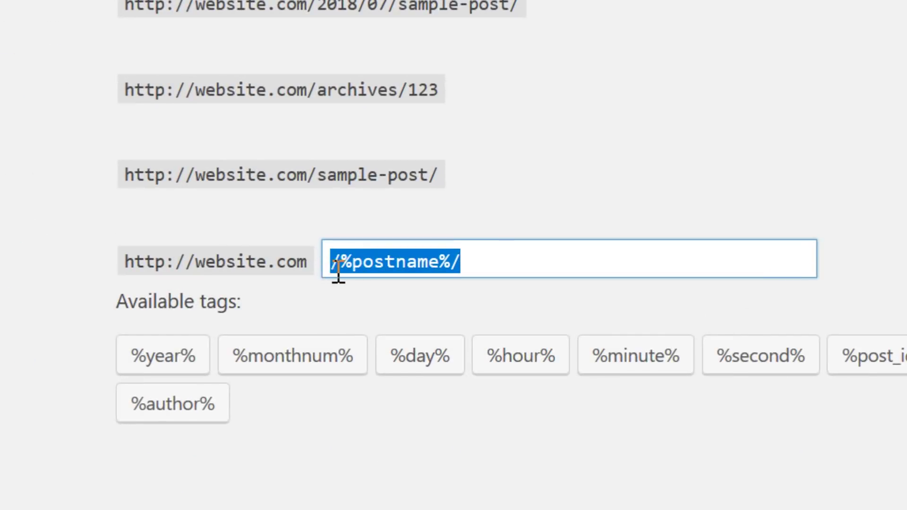
{"action": "left_click_drag", "start_coordinate": [338, 274], "coordinate": [488, 271]}
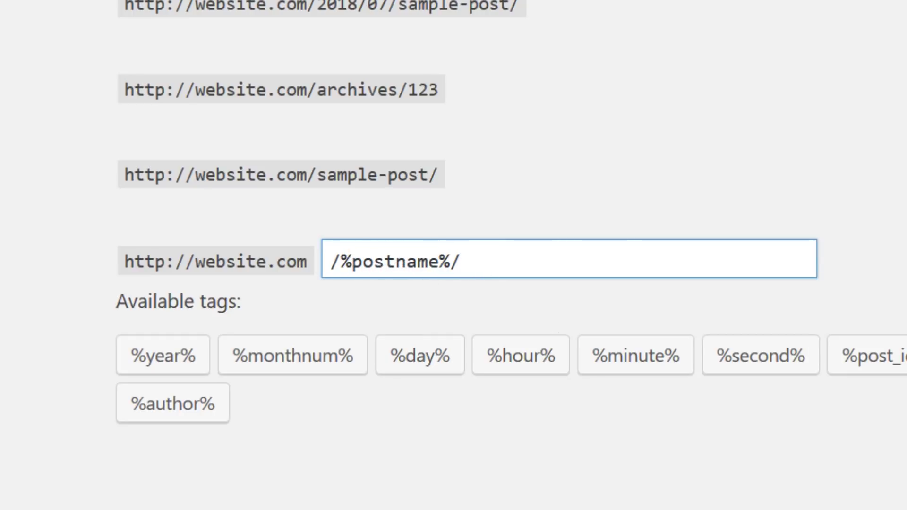
{"action": "key", "text": "Tab"}
{"action": "type", "text": "/%year%/%monthnum%/%day%/%postname%/"}
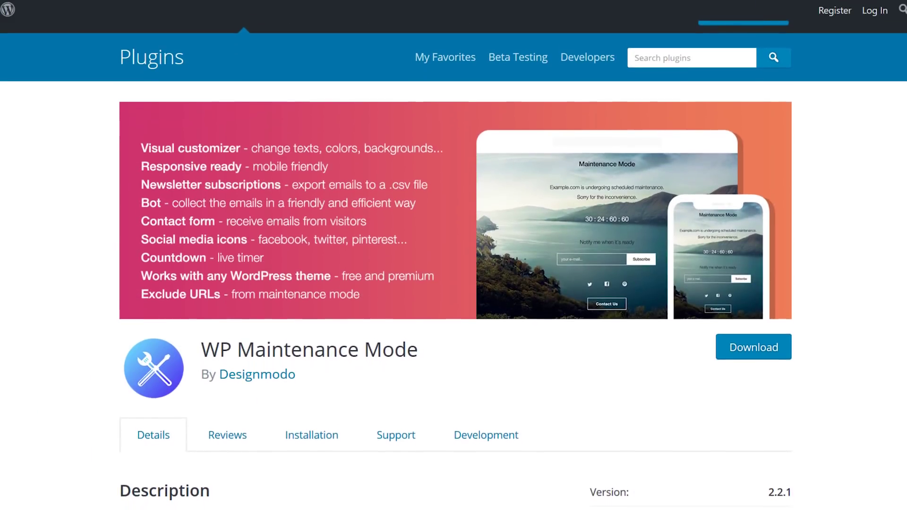
- Review the description and version details on the WP Maintenance Mode plugin page
{"action": "scroll", "coordinate": [453, 265], "scroll_direction": "down", "scroll_amount": 2}
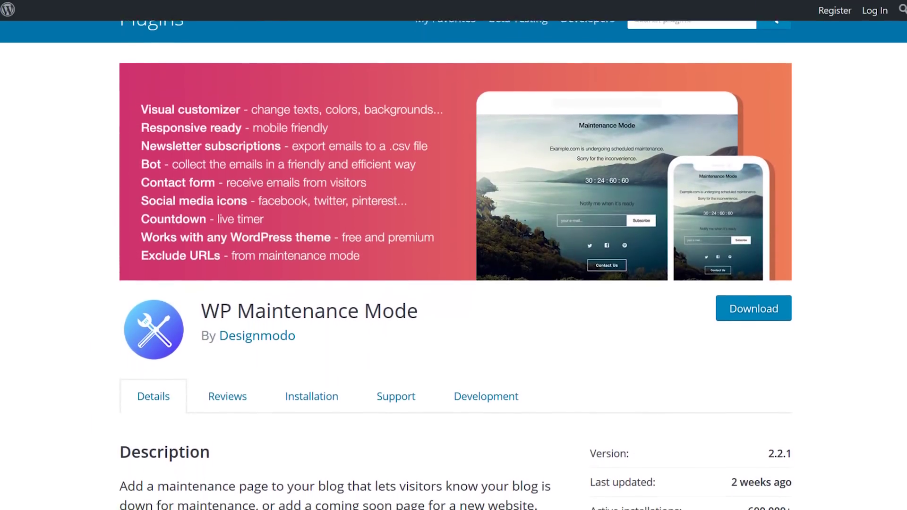
{"action": "scroll", "coordinate": [454, 264], "scroll_direction": "down", "scroll_amount": 2}
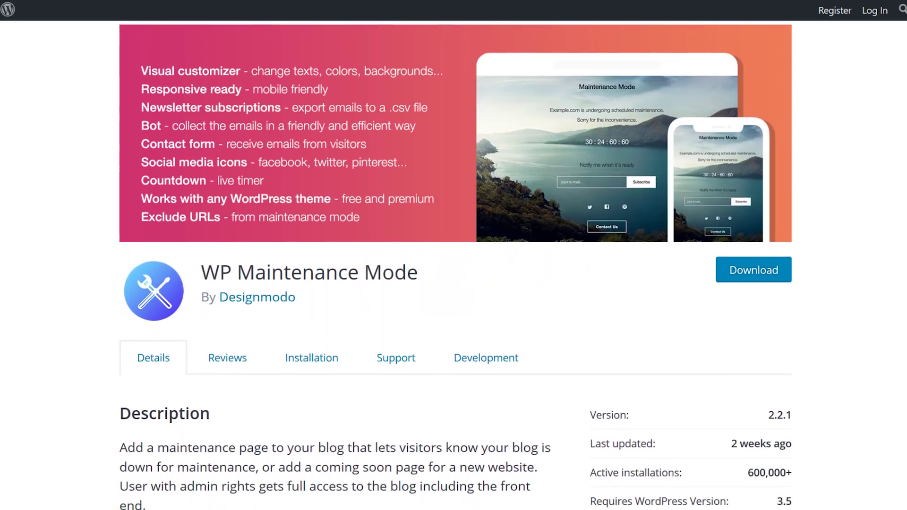
{"action": "scroll", "coordinate": [453, 264], "scroll_direction": "down", "scroll_amount": 1}
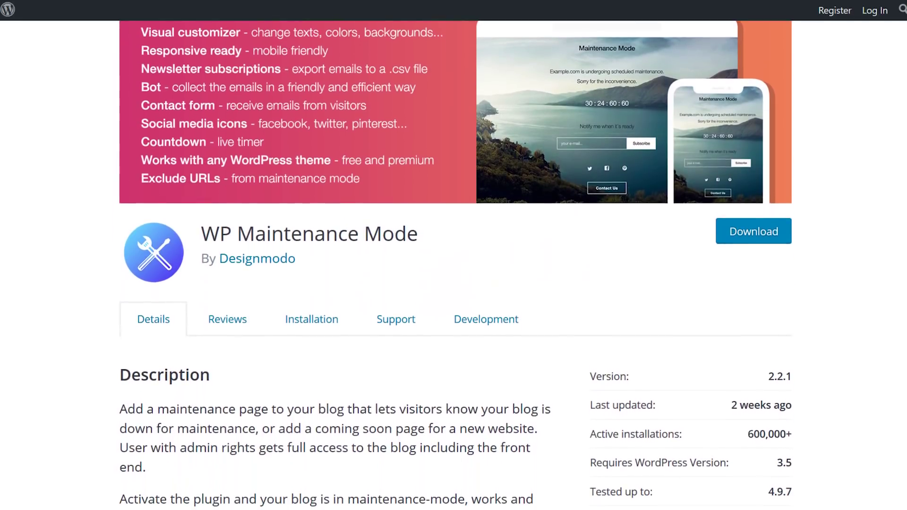
{"action": "scroll", "coordinate": [453, 265], "scroll_direction": "down", "scroll_amount": 1}
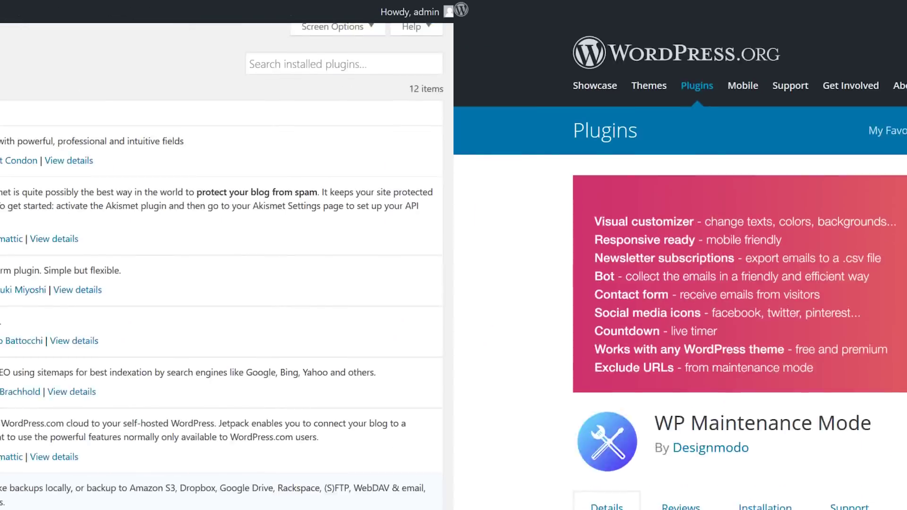
- Look through the whole list of installed plugins, checking which are active, inactive or have an update available
{"action": "scroll", "coordinate": [512, 264], "scroll_direction": "down", "scroll_amount": 2}
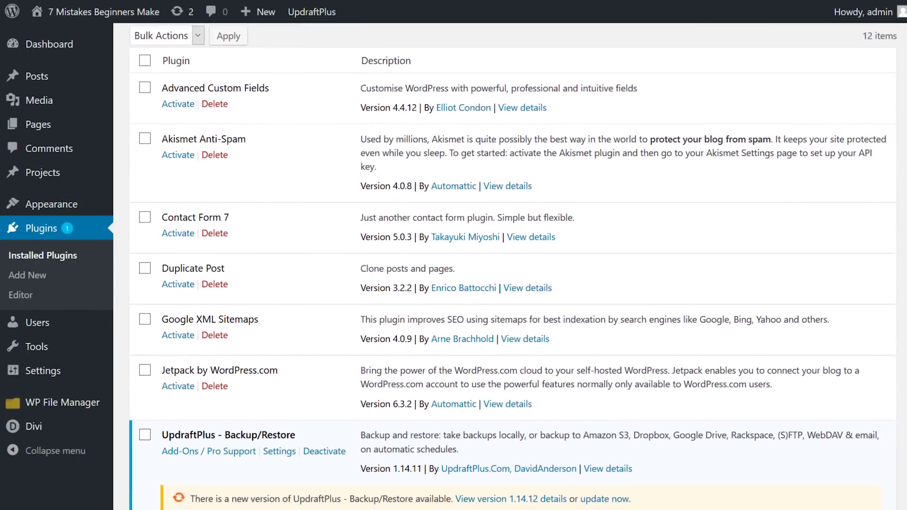
{"action": "scroll", "coordinate": [512, 265], "scroll_direction": "down", "scroll_amount": 3}
{"action": "scroll", "coordinate": [513, 264], "scroll_direction": "down", "scroll_amount": 3}
{"action": "scroll", "coordinate": [512, 264], "scroll_direction": "down", "scroll_amount": 2}
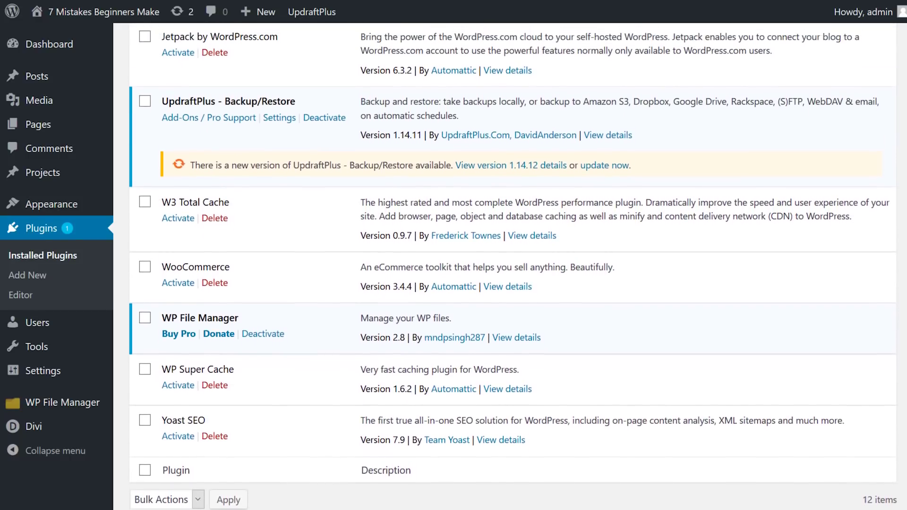
{"action": "scroll", "coordinate": [513, 265], "scroll_direction": "up", "scroll_amount": 2}
{"action": "scroll", "coordinate": [512, 265], "scroll_direction": "up", "scroll_amount": 2}
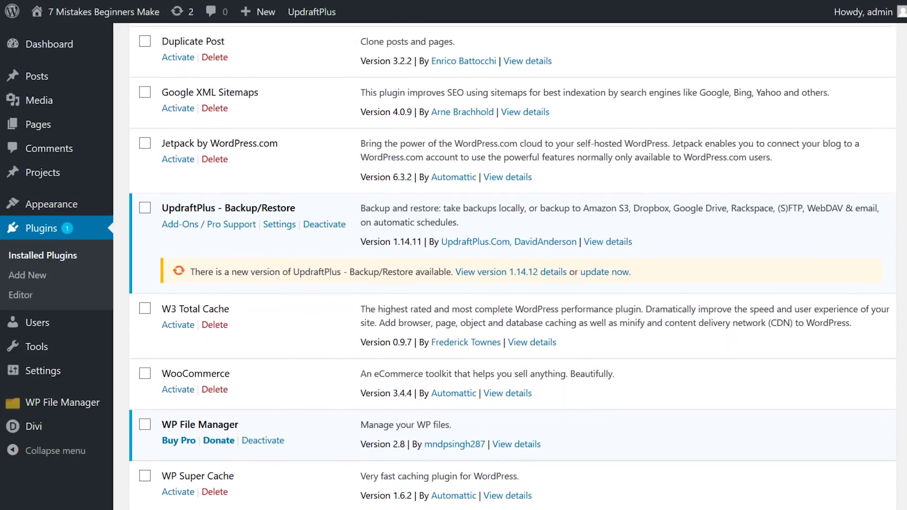
{"action": "scroll", "coordinate": [512, 264], "scroll_direction": "up", "scroll_amount": 2}
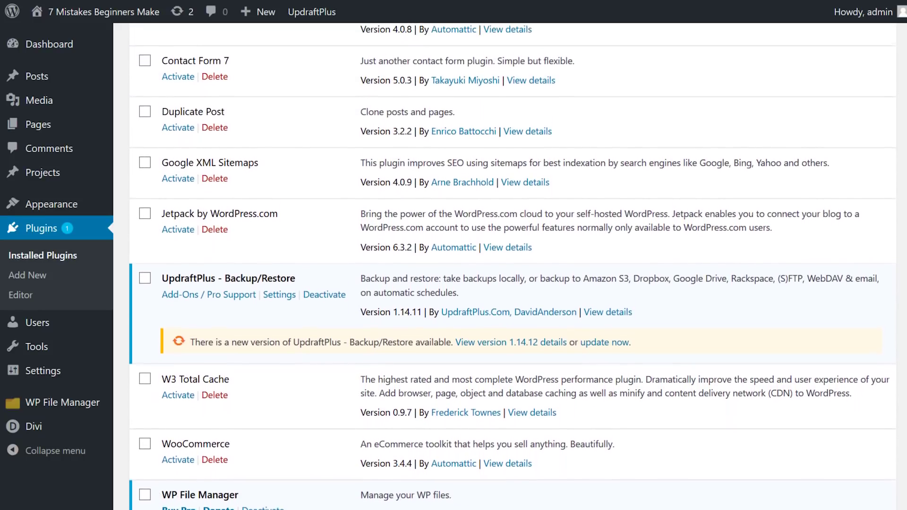
{"action": "scroll", "coordinate": [512, 265], "scroll_direction": "up", "scroll_amount": 2}
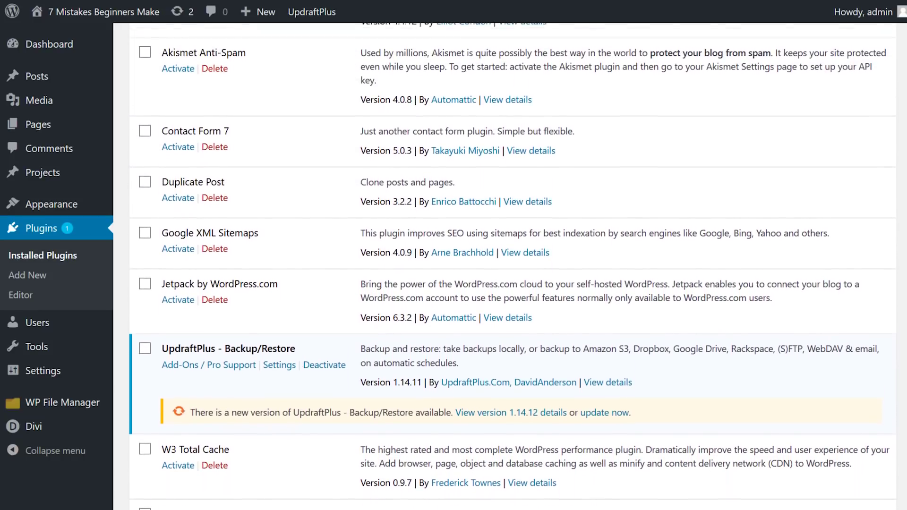
{"action": "scroll", "coordinate": [513, 265], "scroll_direction": "up", "scroll_amount": 2}
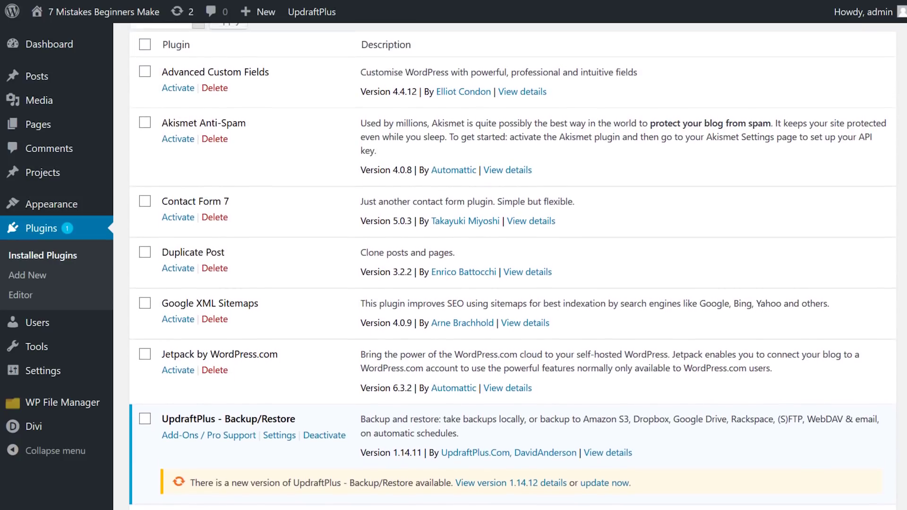
{"action": "scroll", "coordinate": [512, 265], "scroll_direction": "up", "scroll_amount": 1}
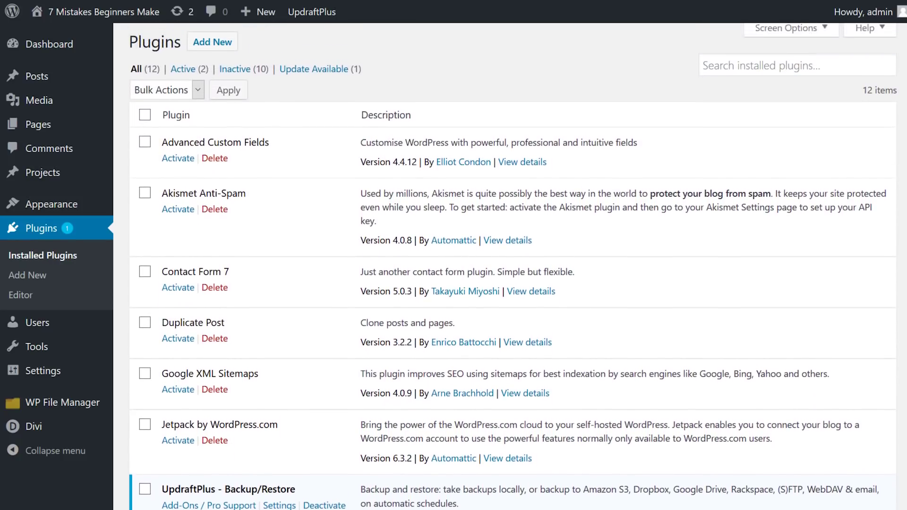
{"action": "scroll", "coordinate": [513, 265], "scroll_direction": "down", "scroll_amount": 1}
{"action": "scroll", "coordinate": [513, 264], "scroll_direction": "down", "scroll_amount": 2}
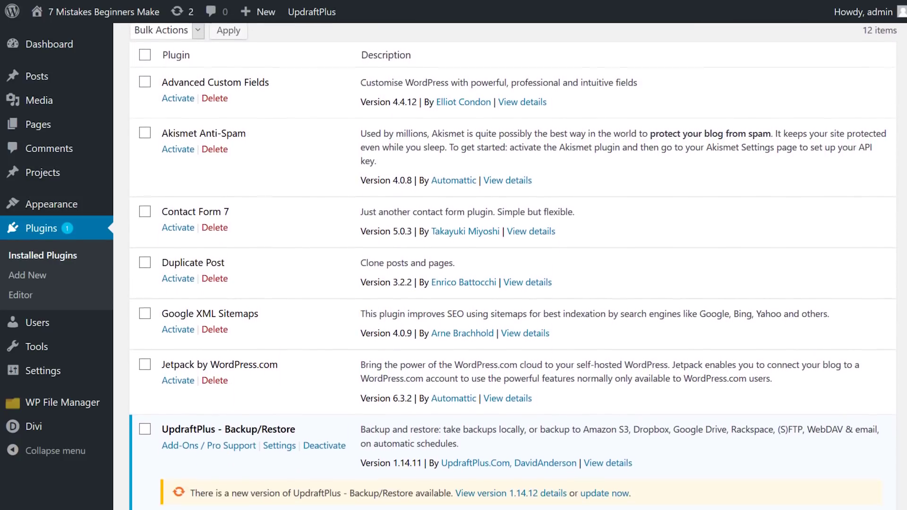
{"action": "scroll", "coordinate": [512, 264], "scroll_direction": "down", "scroll_amount": 2}
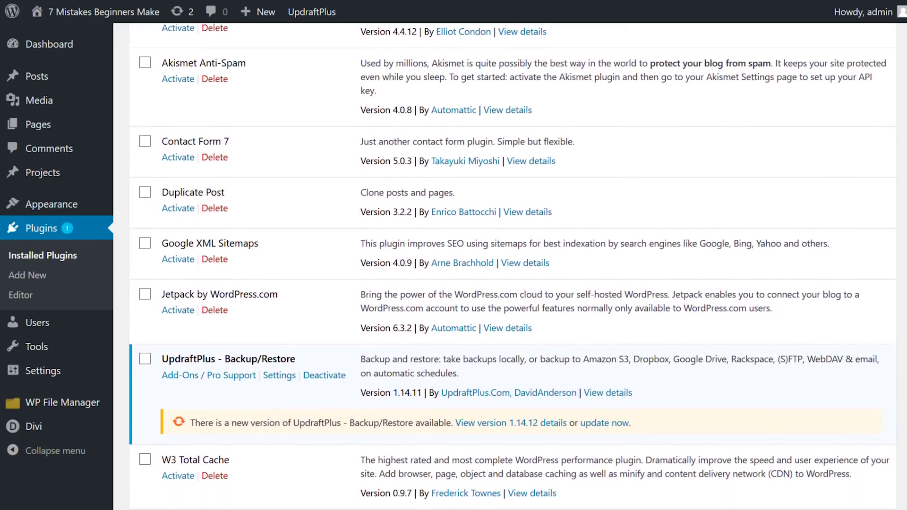
{"action": "scroll", "coordinate": [513, 264], "scroll_direction": "down", "scroll_amount": 2}
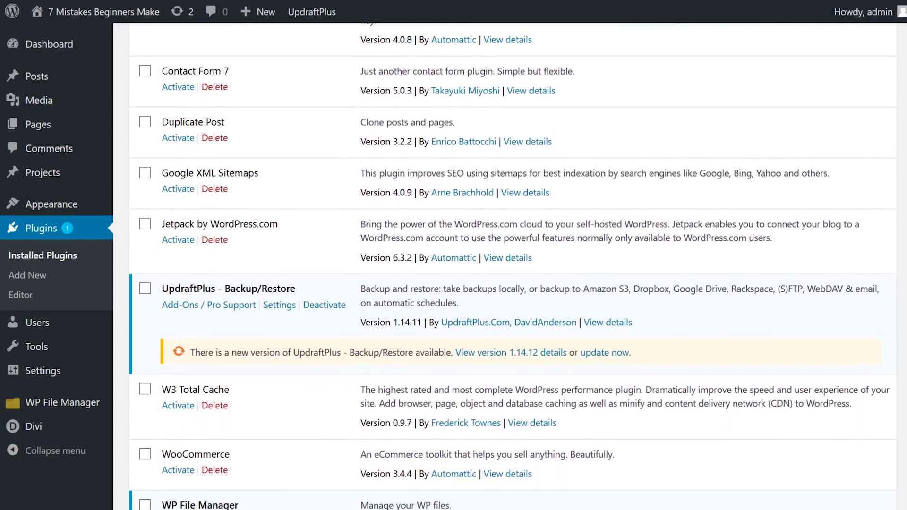
{"action": "scroll", "coordinate": [512, 265], "scroll_direction": "down", "scroll_amount": 1}
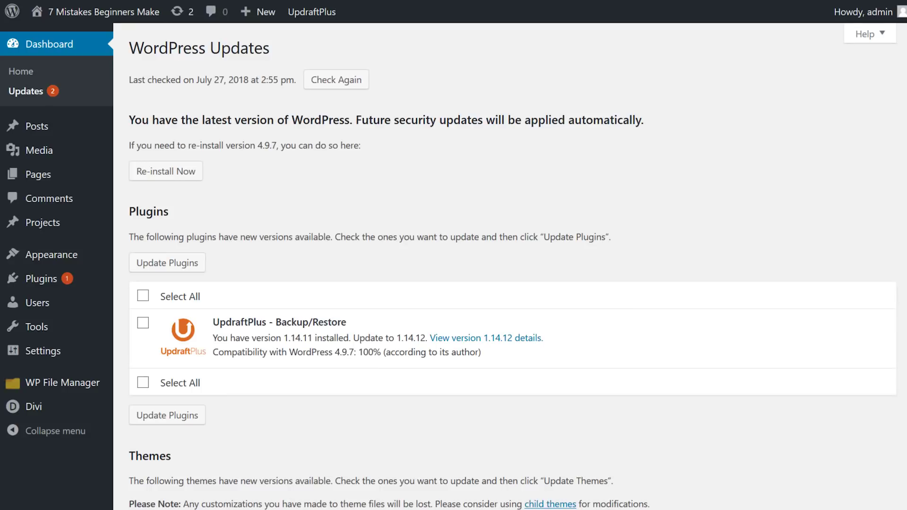
- Recheck for WordPress updates and update the UpdraftPlus - Backup/Restore plugin
{"action": "left_click", "coordinate": [356, 86]}
{"action": "left_click", "coordinate": [143, 325]}
{"action": "left_click", "coordinate": [178, 416]}
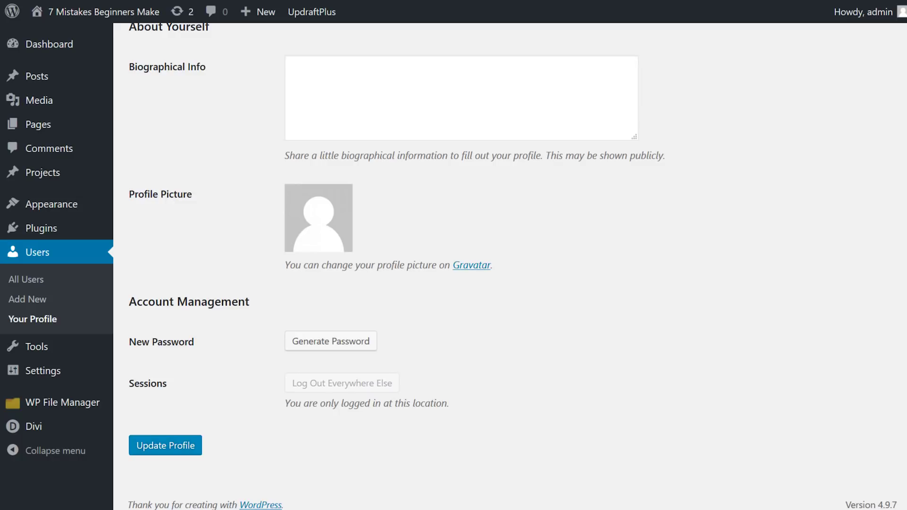
{"action": "left_click", "coordinate": [411, 273]}
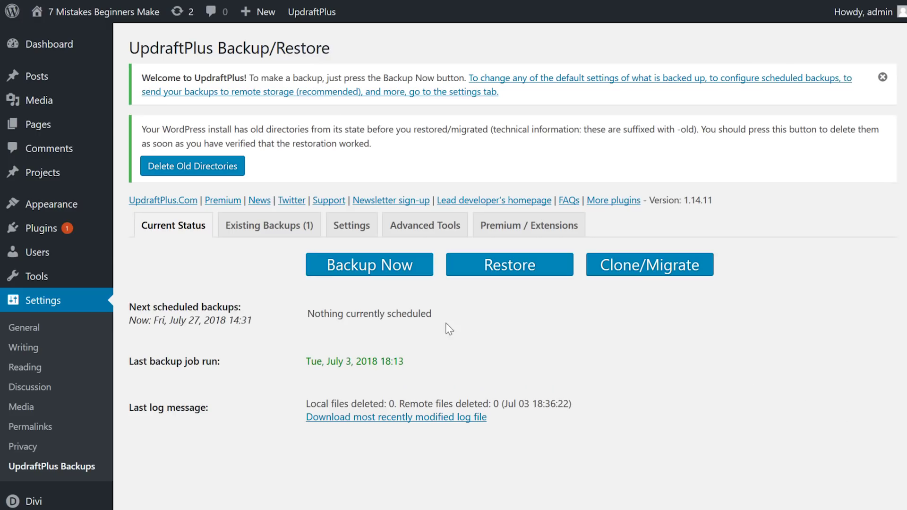
- Start a one-time UpdraftPlus backup that includes the database and the files
{"action": "left_click", "coordinate": [394, 279]}
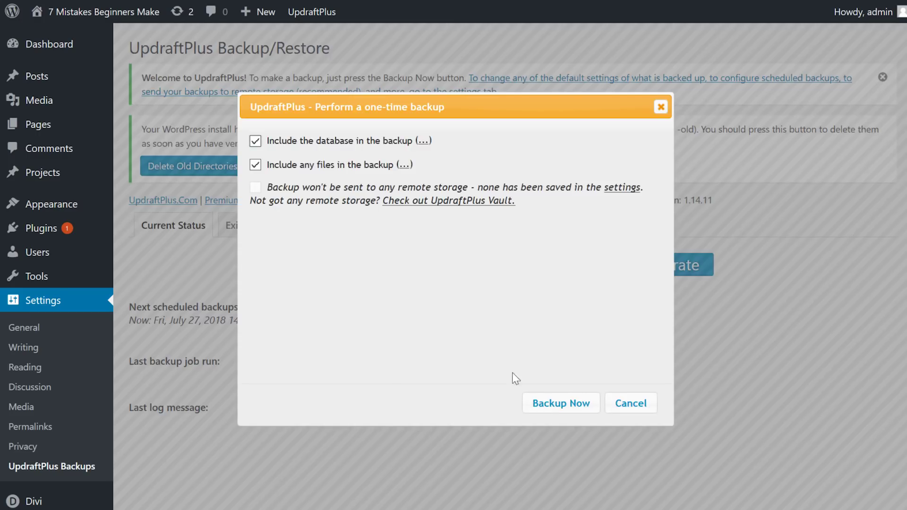
{"action": "left_click", "coordinate": [560, 403]}
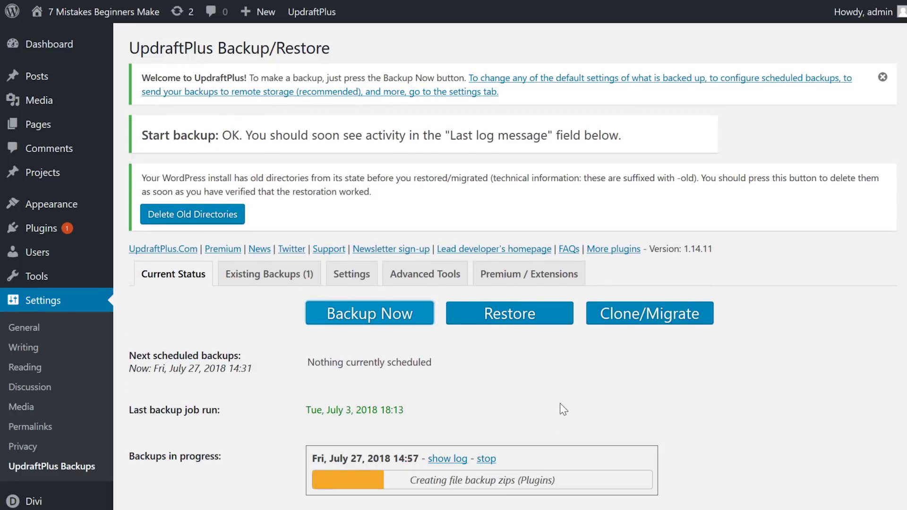